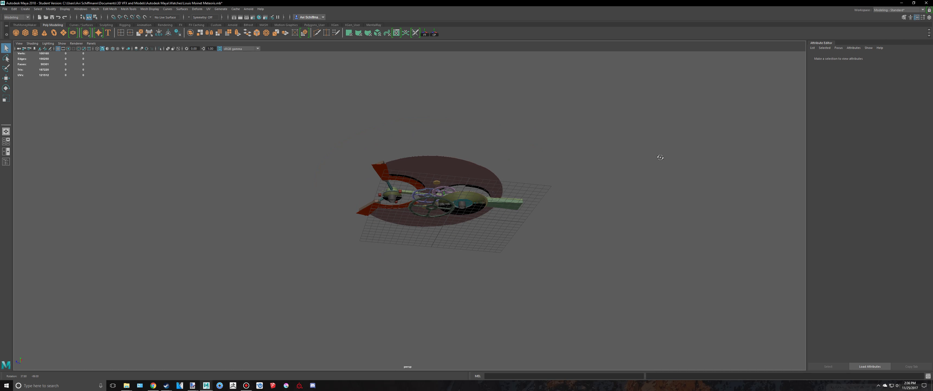
Examine the small gear against the larger gear in isolation in the reference watch scene, and return to the Meteoris scene
{"action": "scroll", "coordinate": [507, 211], "scroll_direction": "up", "scroll_amount": 5}
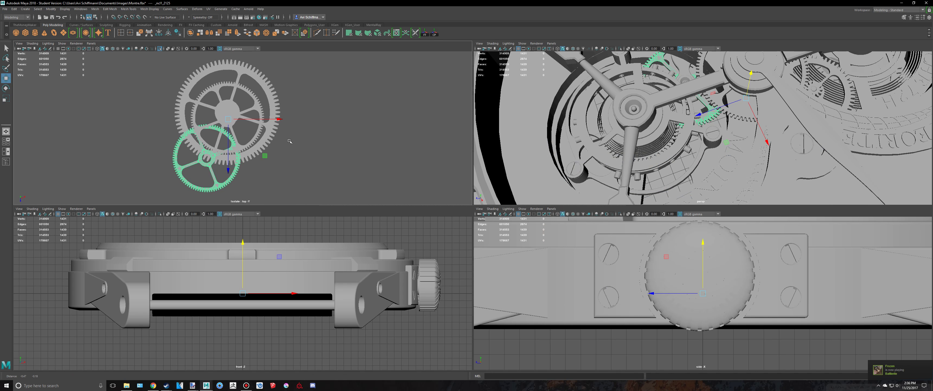
{"action": "scroll", "coordinate": [290, 138], "scroll_direction": "down", "scroll_amount": 3}
{"action": "scroll", "coordinate": [290, 138], "scroll_direction": "down", "scroll_amount": 2}
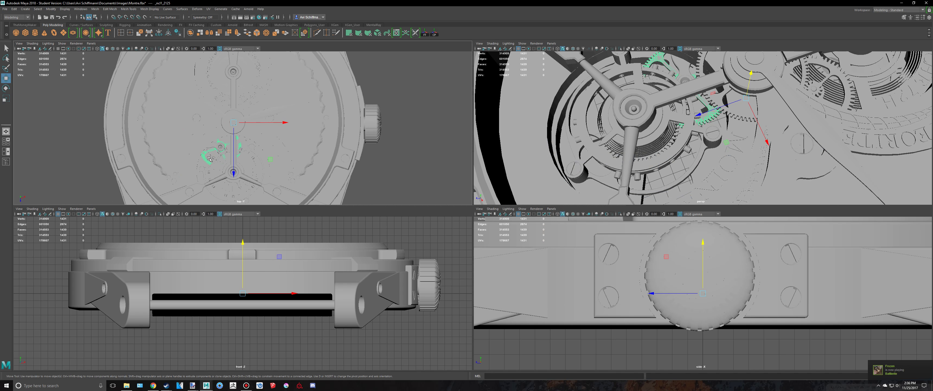
{"action": "key", "text": "ctrl+1"}
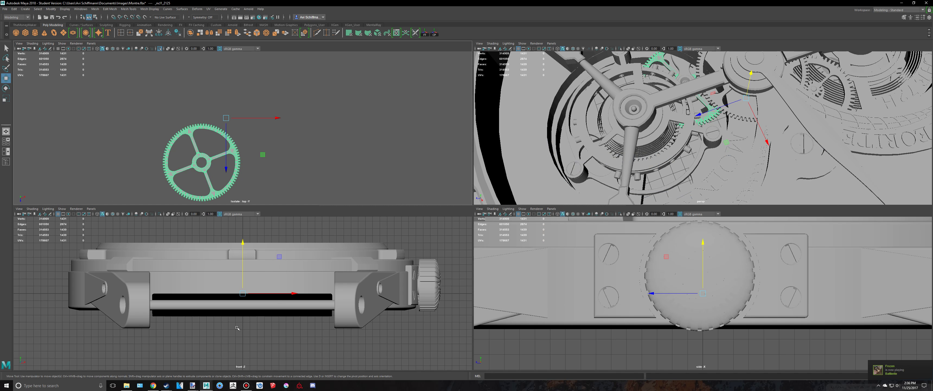
{"action": "mouse_move", "coordinate": [205, 386]}
{"action": "left_click", "coordinate": [265, 362]}
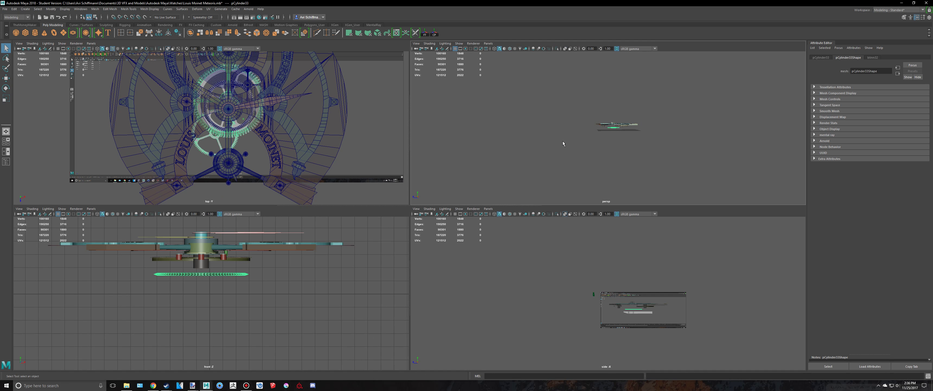
Duplicate the selected gear, scale the copy down and place it beside the central gears, between the centre and the LOUIS lettering
{"action": "key", "text": "space"}
{"action": "left_click_drag", "start_coordinate": [557, 169], "coordinate": [485, 199], "text": "alt"}
{"action": "scroll", "coordinate": [415, 199], "scroll_direction": "up", "scroll_amount": 5}
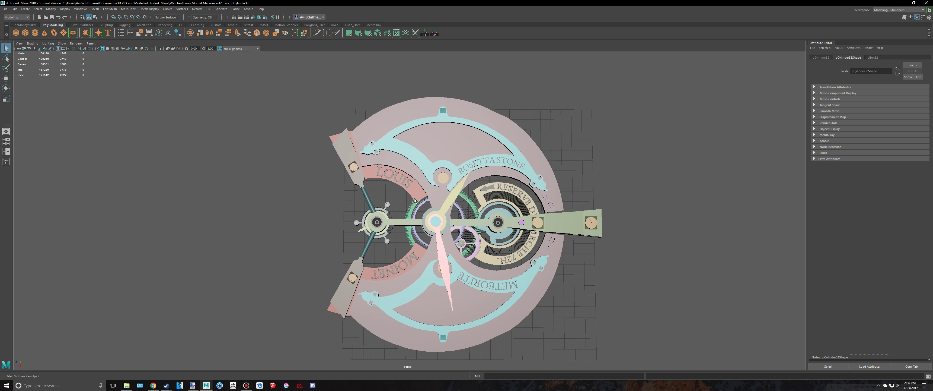
{"action": "left_click_drag", "start_coordinate": [423, 207], "coordinate": [442, 189], "text": "alt"}
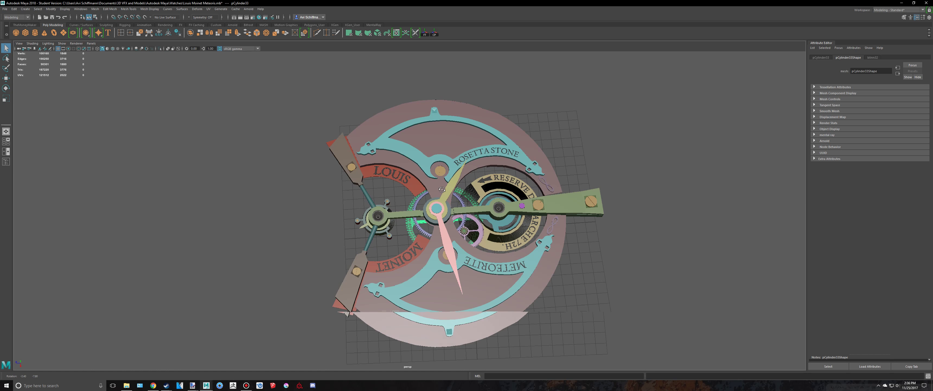
{"action": "key", "text": "space"}
{"action": "key", "text": "ctrl+d"}
{"action": "key", "text": "r"}
{"action": "key", "text": "w"}
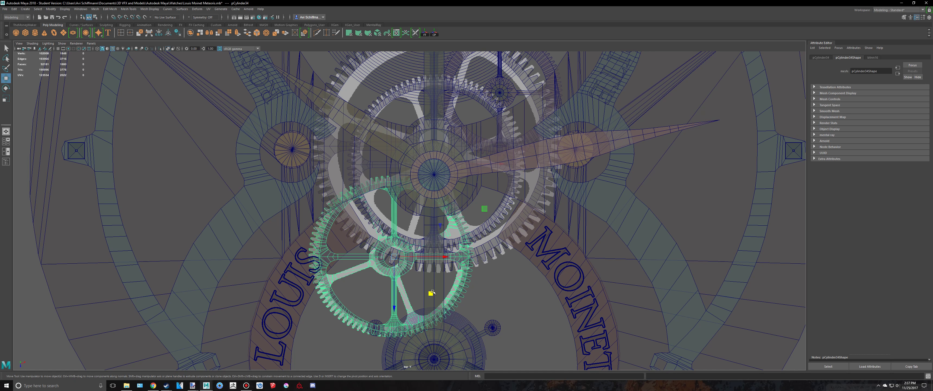
{"action": "left_click_drag", "start_coordinate": [431, 292], "coordinate": [426, 292]}
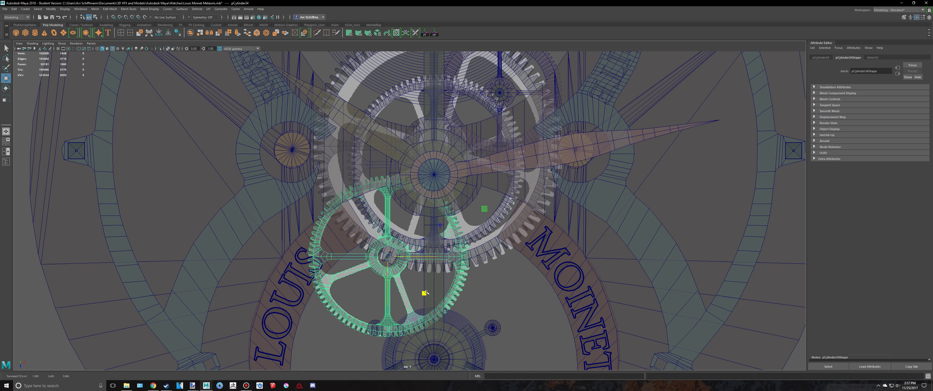
{"action": "key", "text": "space"}
{"action": "key", "text": "space"}
{"action": "left_click_drag", "start_coordinate": [494, 166], "coordinate": [487, 126], "text": "alt"}
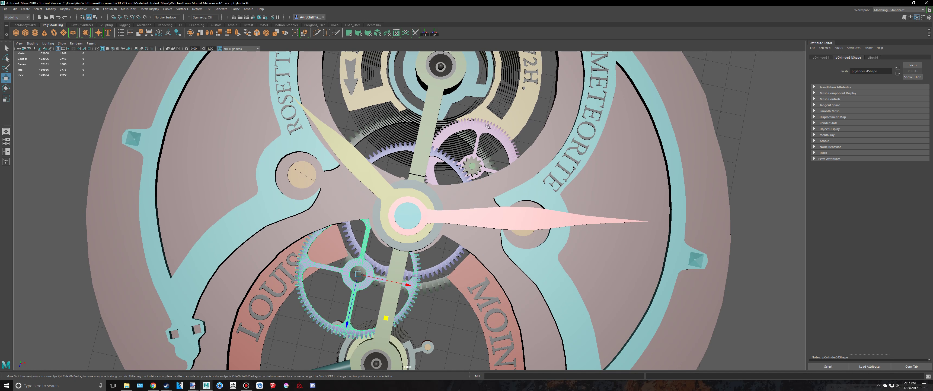
Rotate the small duplicated gear so its teeth line up with the neighbouring central gear
{"action": "left_click", "coordinate": [451, 161]}
{"action": "scroll", "coordinate": [452, 161], "scroll_direction": "down", "scroll_amount": 3}
{"action": "left_click_drag", "start_coordinate": [451, 161], "coordinate": [369, 261], "text": "alt"}
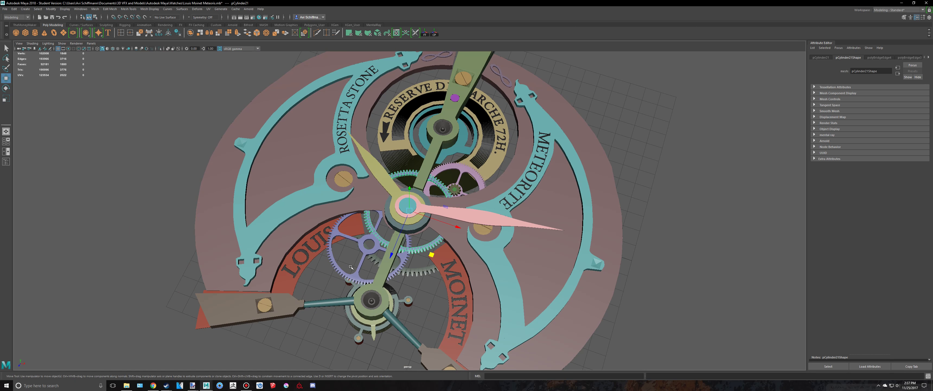
{"action": "left_click", "coordinate": [368, 266]}
{"action": "key", "text": "e"}
{"action": "left_click_drag", "start_coordinate": [381, 291], "coordinate": [356, 286]}
{"action": "key", "text": "q"}
{"action": "left_click", "coordinate": [431, 242]}
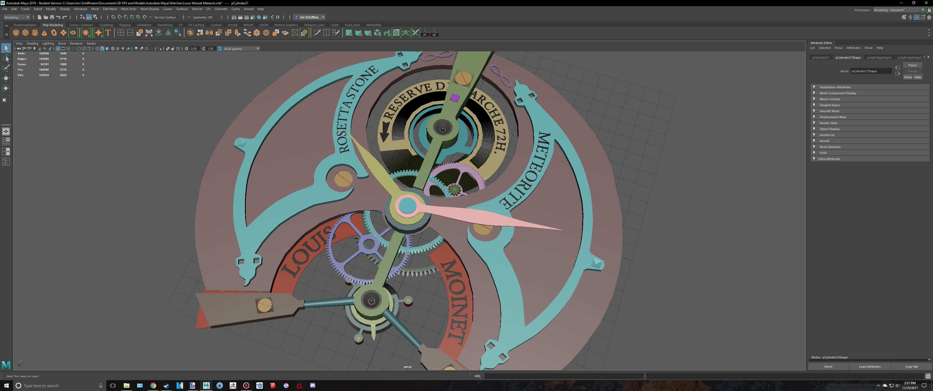
Rotate the central gear to mesh with the small gear, and select the larger gear underneath it
{"action": "key", "text": "e"}
{"action": "left_click_drag", "start_coordinate": [428, 254], "coordinate": [433, 228]}
{"action": "left_click", "coordinate": [475, 173]}
{"action": "left_click_drag", "start_coordinate": [443, 225], "coordinate": [534, 154], "text": "alt"}
{"action": "left_click_drag", "start_coordinate": [476, 252], "coordinate": [471, 215], "text": "alt"}
{"action": "left_click", "coordinate": [426, 271]}
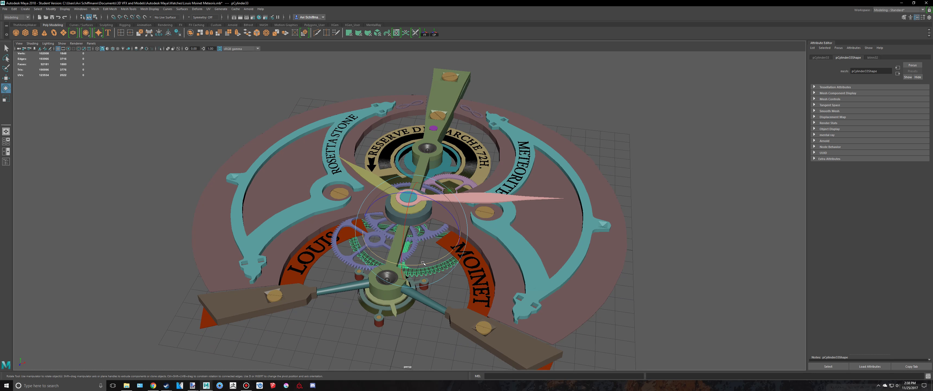
{"action": "key", "text": "q"}
{"action": "right_click_drag", "start_coordinate": [443, 223], "coordinate": [489, 226]}
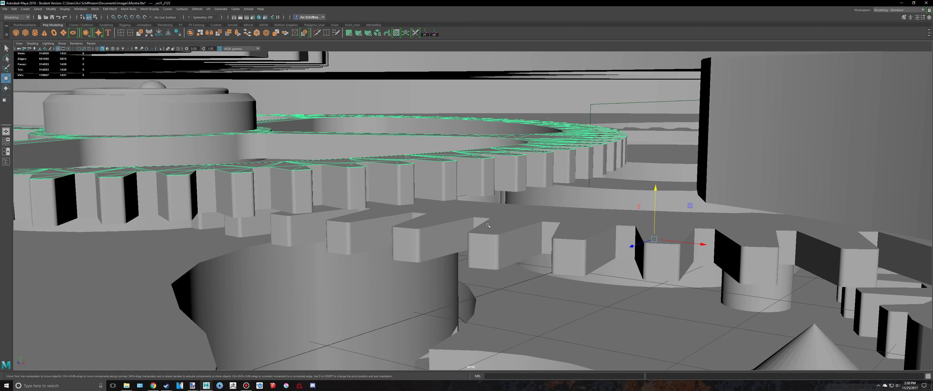
Examine how the small gear and the large gear overlap in the reference watch, isolated from above and in close-up perspective
{"action": "left_click", "coordinate": [496, 213]}
{"action": "left_click", "coordinate": [463, 153]}
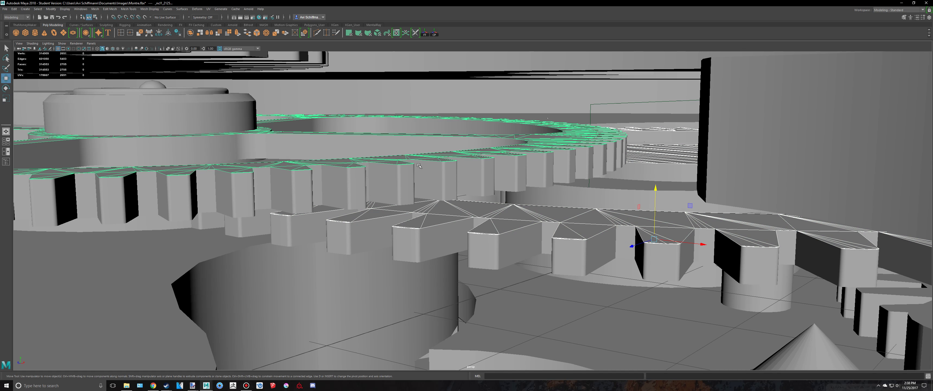
{"action": "key", "text": "space"}
{"action": "key", "text": "space"}
{"action": "key", "text": "f"}
{"action": "key", "text": "ctrl+1"}
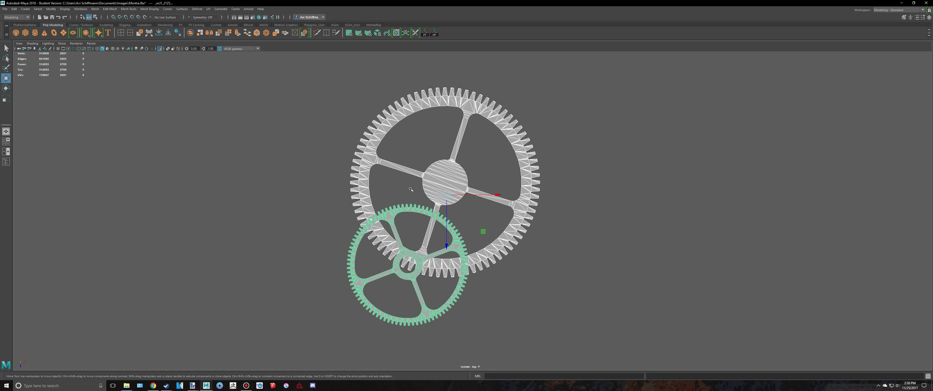
{"action": "scroll", "coordinate": [440, 197], "scroll_direction": "down", "scroll_amount": 3}
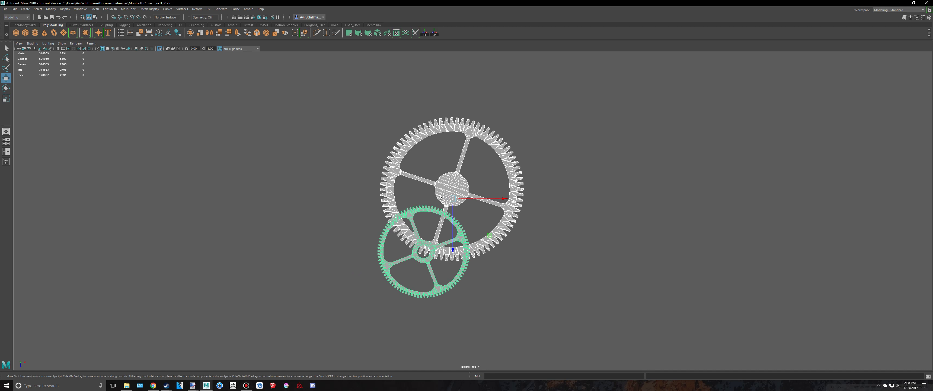
{"action": "key", "text": "space"}
{"action": "key", "text": "space"}
{"action": "left_click_drag", "start_coordinate": [463, 326], "coordinate": [471, 287], "text": "alt"}
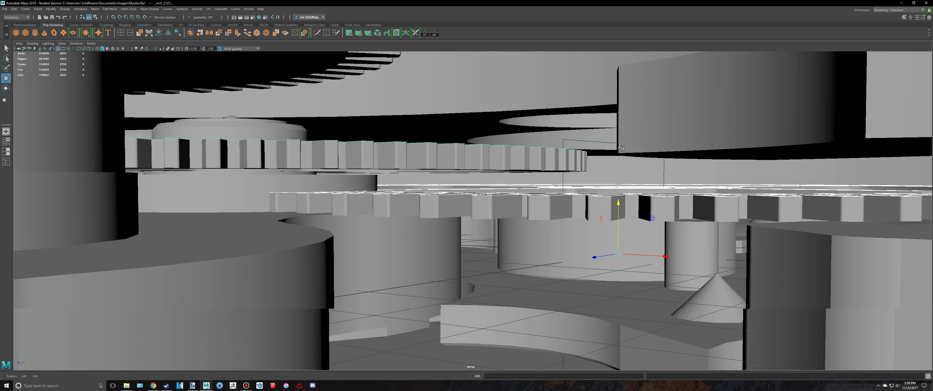
{"action": "left_click_drag", "start_coordinate": [456, 153], "coordinate": [456, 165], "text": "alt"}
{"action": "key", "text": "space"}
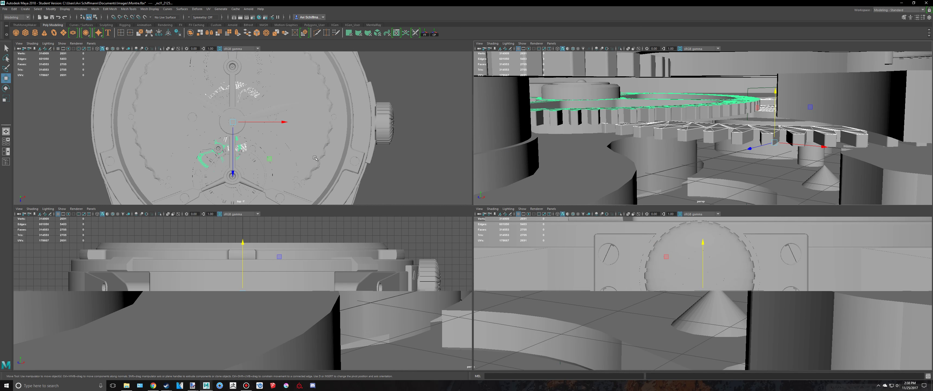
{"action": "key", "text": "space"}
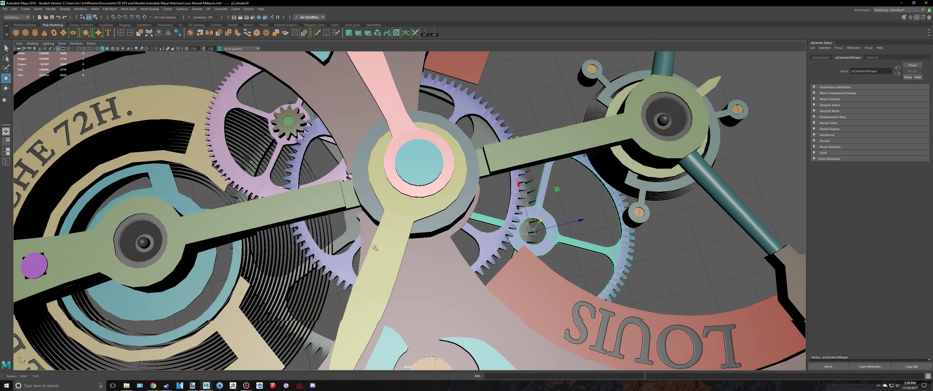
Assign a new Blinn material to the small duplicated gear and set its color to light green
{"action": "scroll", "coordinate": [495, 220], "scroll_direction": "down", "scroll_amount": 5}
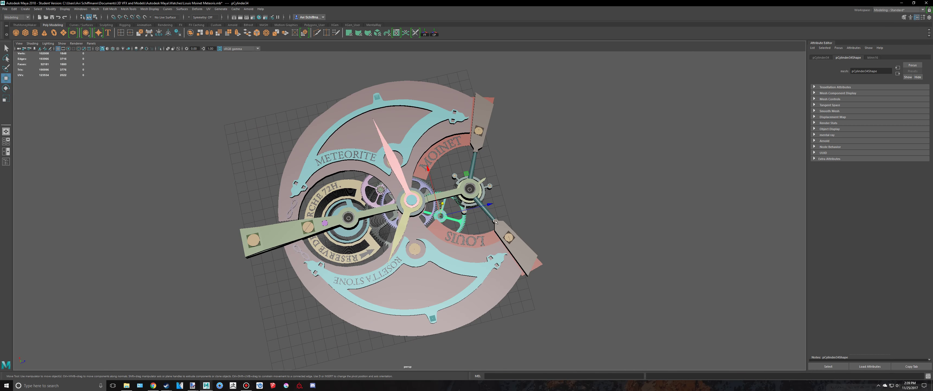
{"action": "left_click", "coordinate": [592, 196]}
{"action": "left_click_drag", "start_coordinate": [586, 199], "coordinate": [527, 176], "text": "alt"}
{"action": "scroll", "coordinate": [527, 176], "scroll_direction": "up", "scroll_amount": 5}
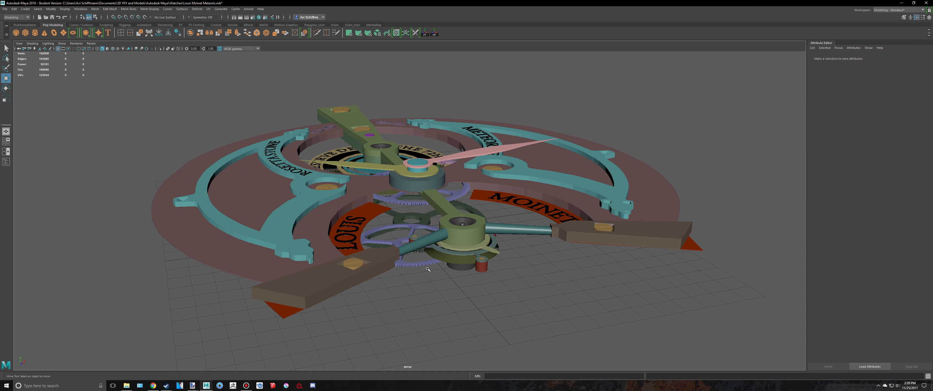
{"action": "left_click", "coordinate": [427, 266]}
{"action": "right_click_drag", "start_coordinate": [427, 265], "coordinate": [426, 367]}
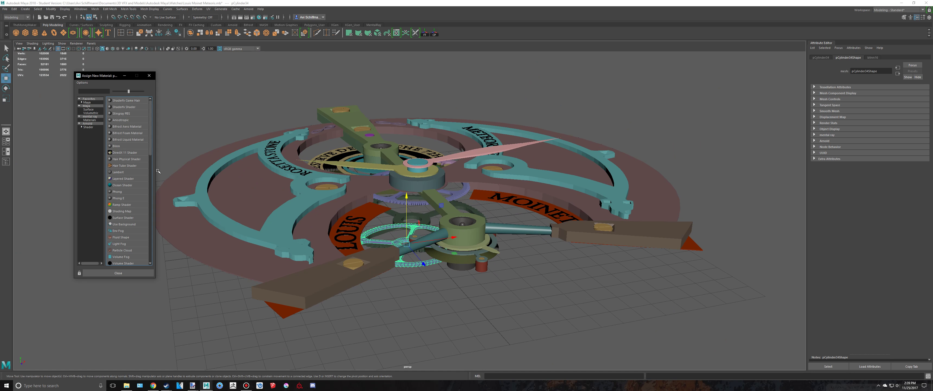
{"action": "left_click", "coordinate": [120, 147]}
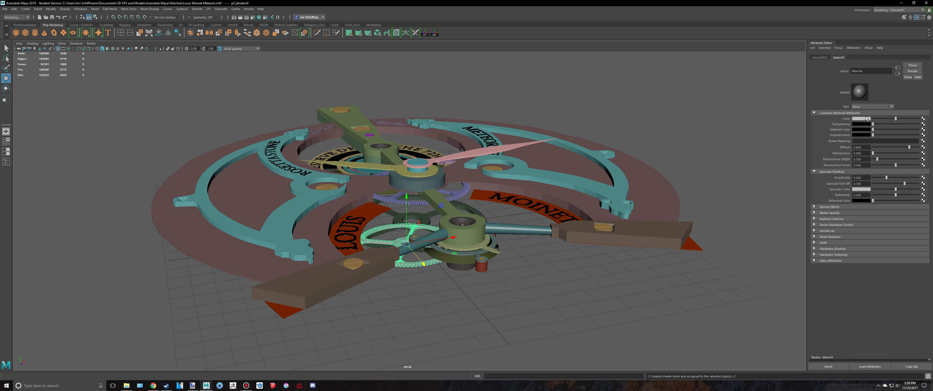
{"action": "left_click", "coordinate": [866, 119]}
{"action": "left_click_drag", "start_coordinate": [906, 119], "coordinate": [908, 125]}
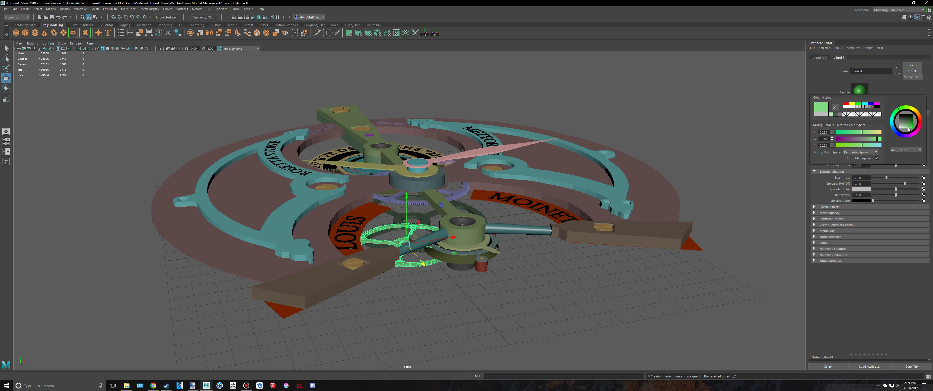
{"action": "key", "text": "q"}
{"action": "right_click_drag", "start_coordinate": [423, 231], "coordinate": [444, 223]}
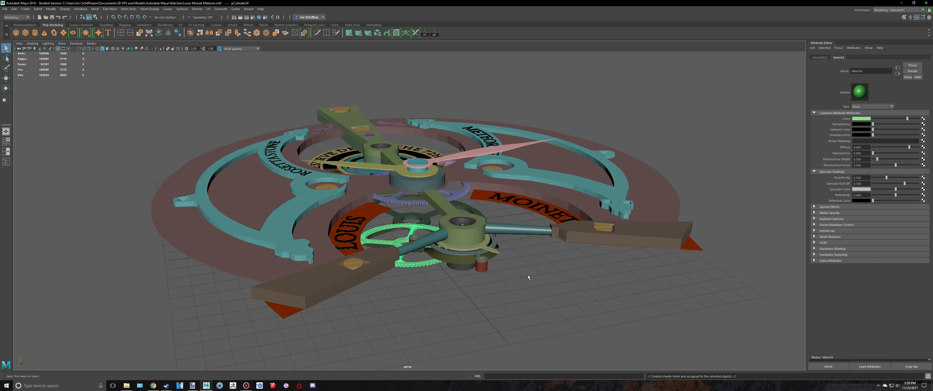
Deselect the gear, save the scene and review the whole watch movement from above
{"action": "left_click", "coordinate": [528, 275]}
{"action": "scroll", "coordinate": [547, 299], "scroll_direction": "down", "scroll_amount": 5}
{"action": "left_click_drag", "start_coordinate": [548, 300], "coordinate": [532, 310], "text": "alt"}
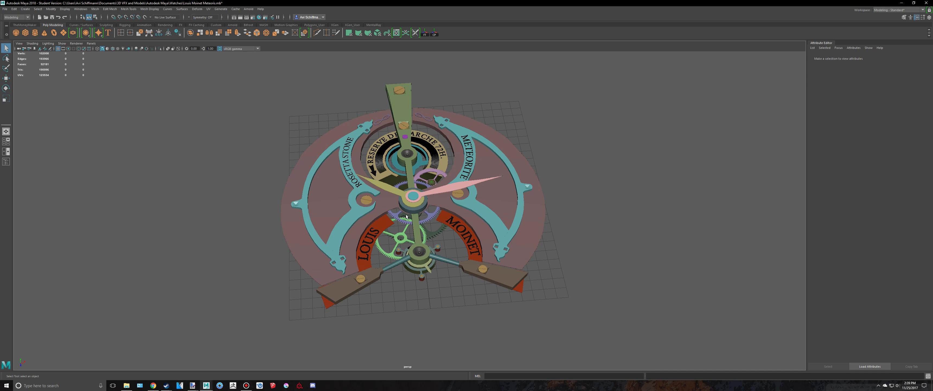
{"action": "scroll", "coordinate": [406, 216], "scroll_direction": "up", "scroll_amount": 4}
{"action": "key", "text": "ctrl+s"}
{"action": "left_click", "coordinate": [455, 198]}
{"action": "left_click_drag", "start_coordinate": [456, 197], "coordinate": [471, 204], "text": "alt"}
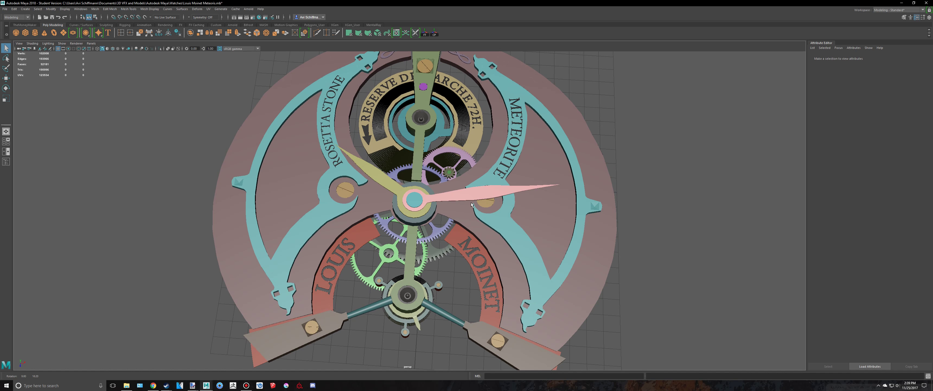
{"action": "scroll", "coordinate": [471, 204], "scroll_direction": "down", "scroll_amount": 5}
{"action": "scroll", "coordinate": [439, 255], "scroll_direction": "up", "scroll_amount": 6}
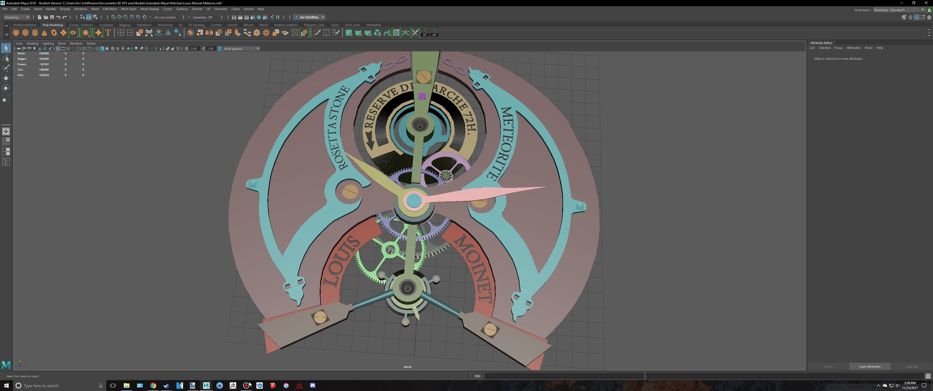